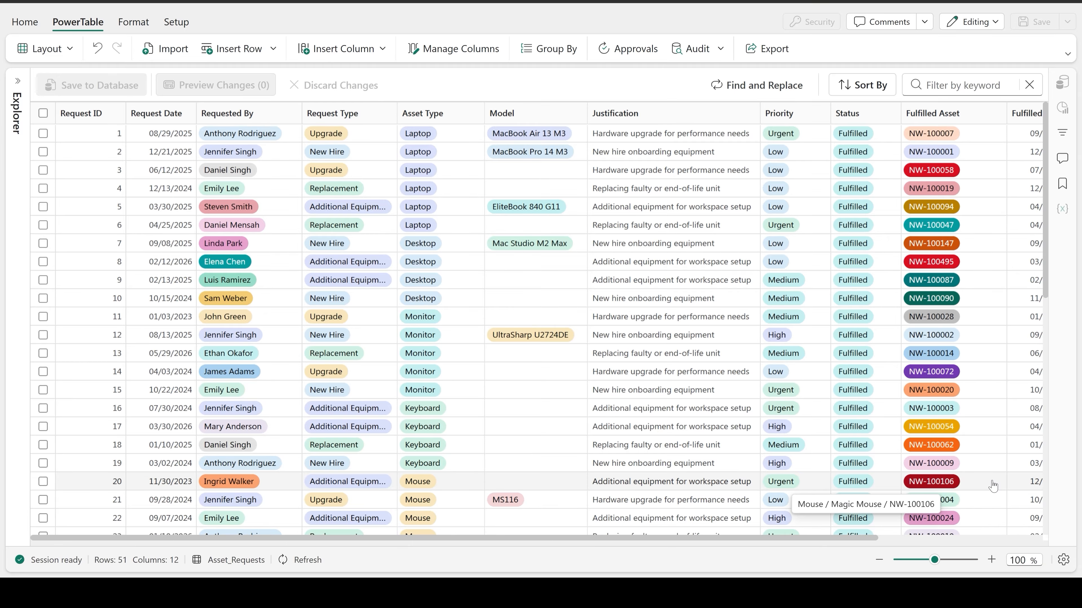
Create a new form for the Asset_Requests table.
scroll(993, 486, "right", 5)
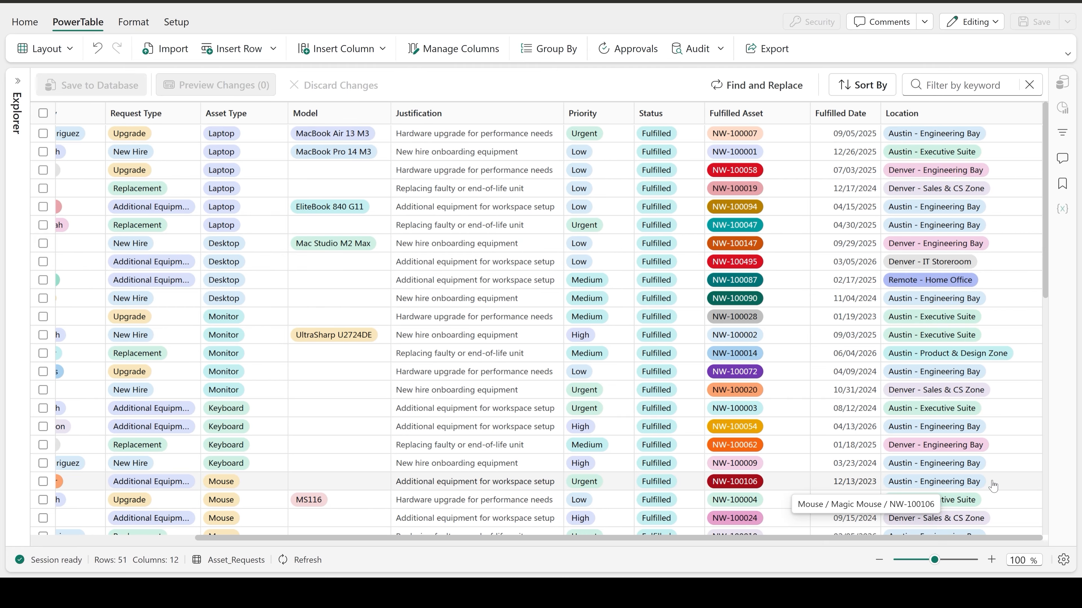
scroll(993, 486, "left", 4)
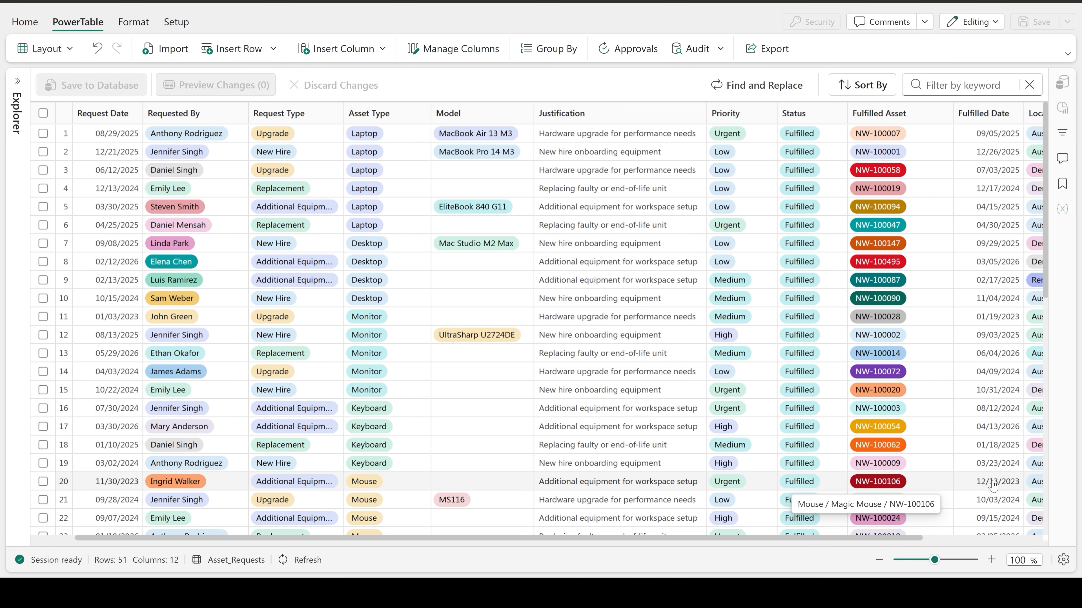
scroll(993, 485, "left", 2)
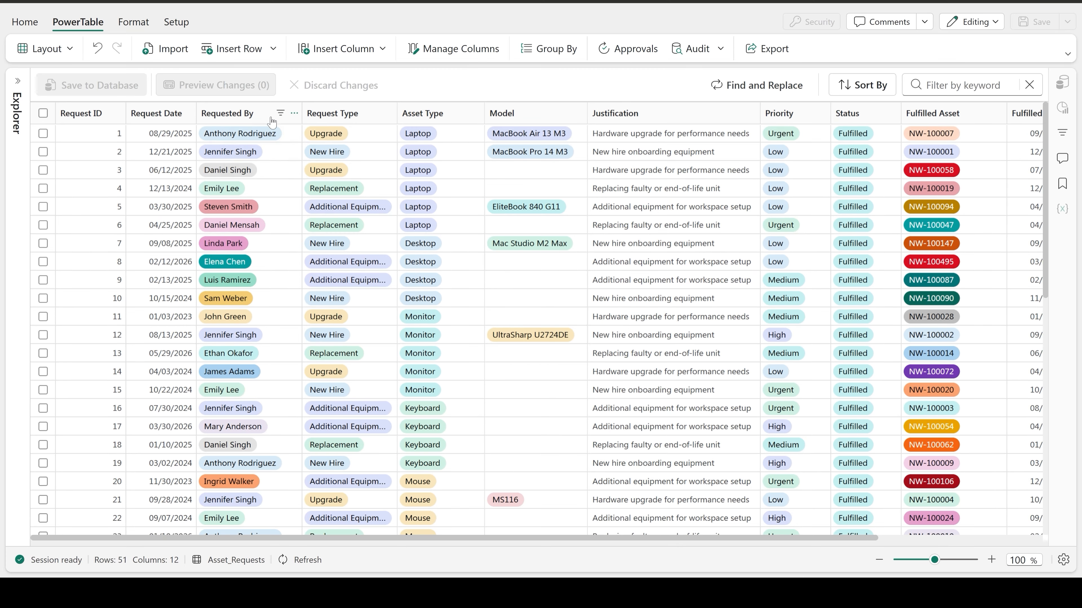
left_click(176, 23)
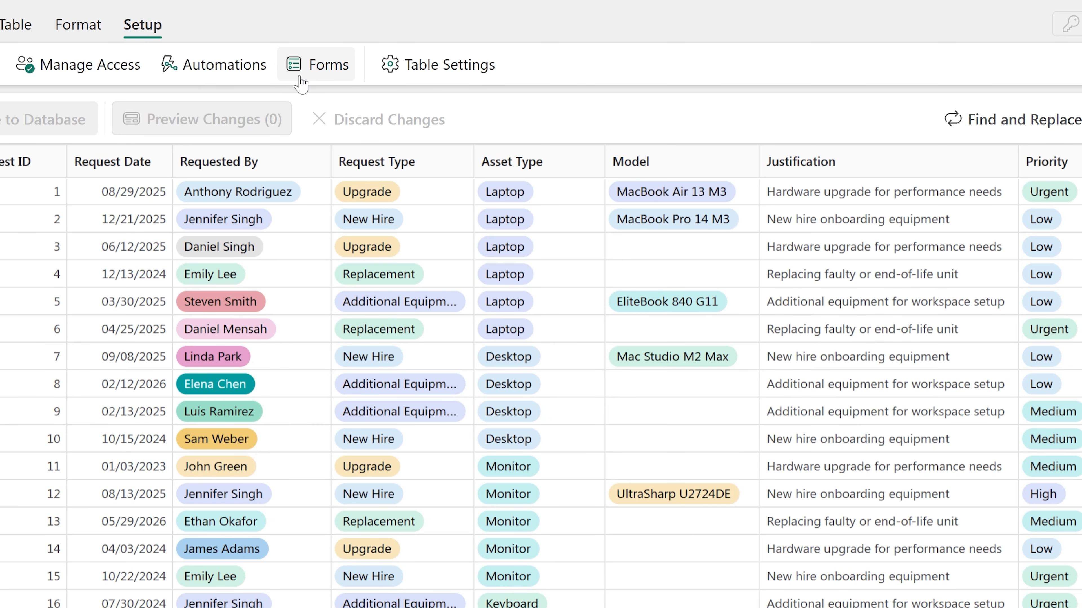
left_click(303, 77)
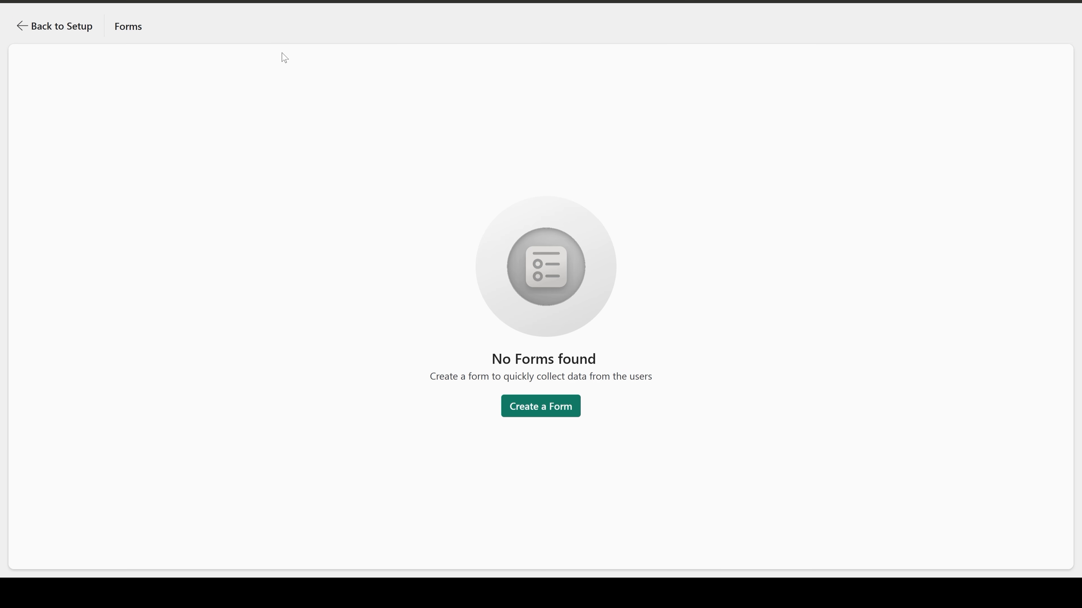
left_click(537, 409)
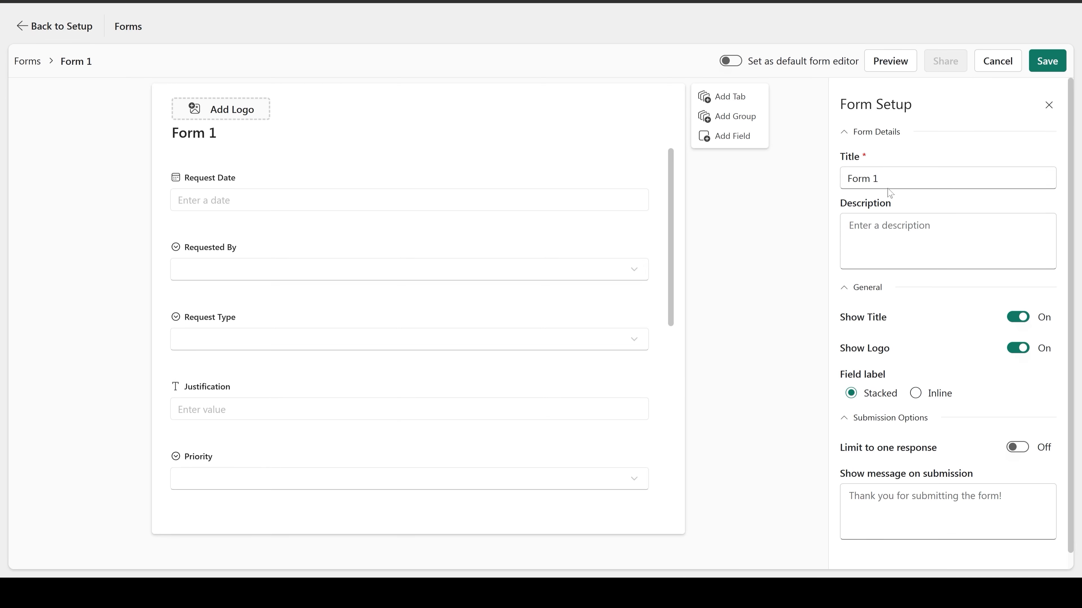
Title the form "Asset Request Form" and paste in the description that begins "Please fill out the form below to request assets from IT".
left_click(889, 178)
key("ctrl+a")
type("Asset Request Form")
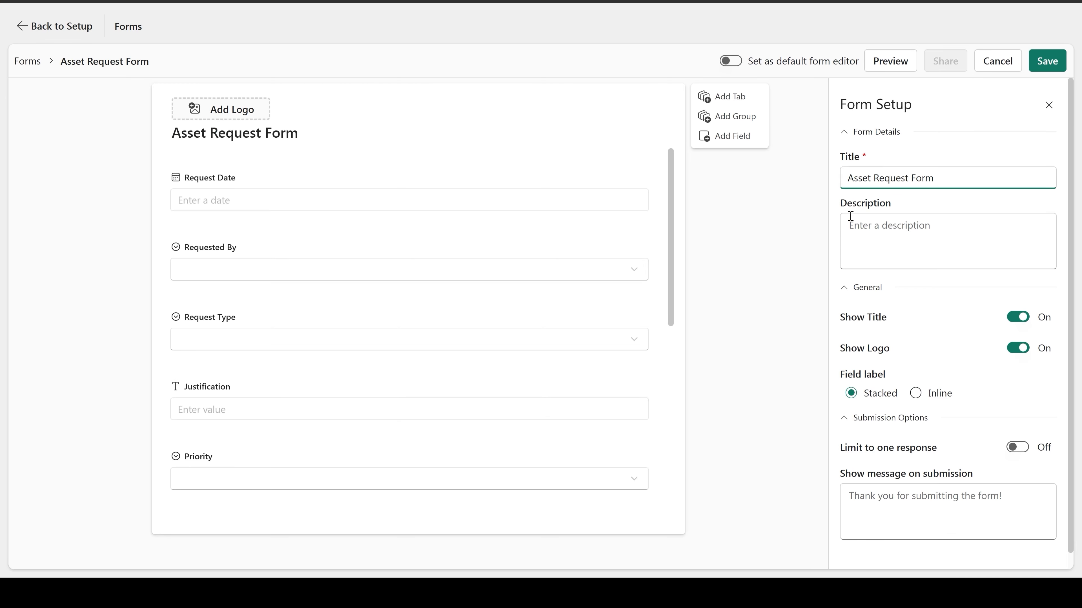
left_click(849, 223)
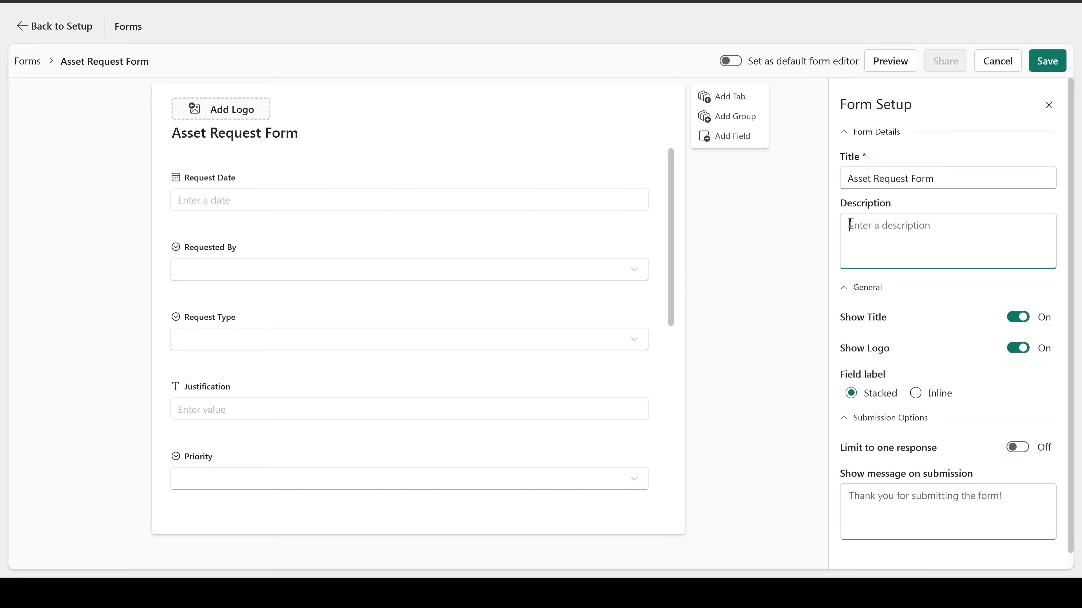
type("Please fill out the form below to request assets from IT. Please note that asset assignment is on an availability basis. Requests without proper justification may be rejected.")
scroll(980, 228, "up", 2)
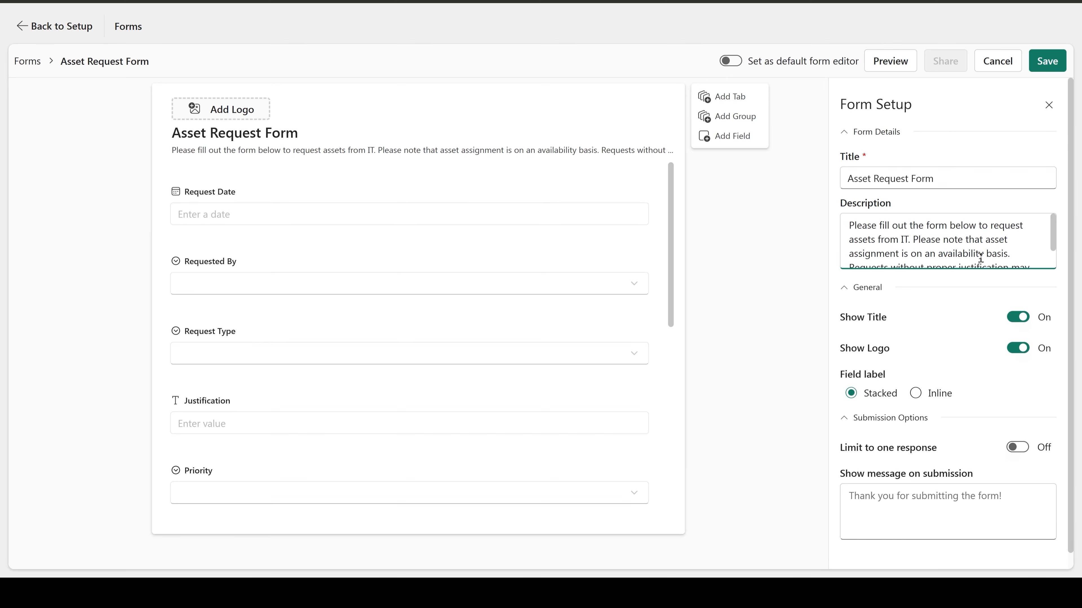
Hide the logo and set the submission message to "Thank you for your submission. The IT team will review your request and revert within 1-3 business days.".
left_click(1018, 349)
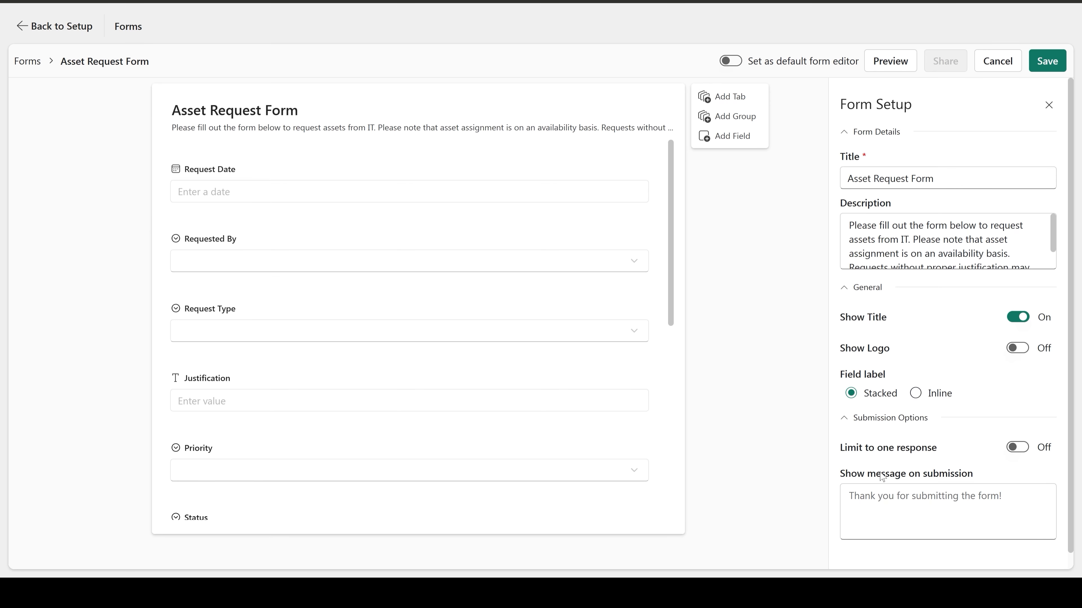
left_click(854, 495)
type("Thank you for your submission. The IT team will review your request and revert within 1-3 business days.")
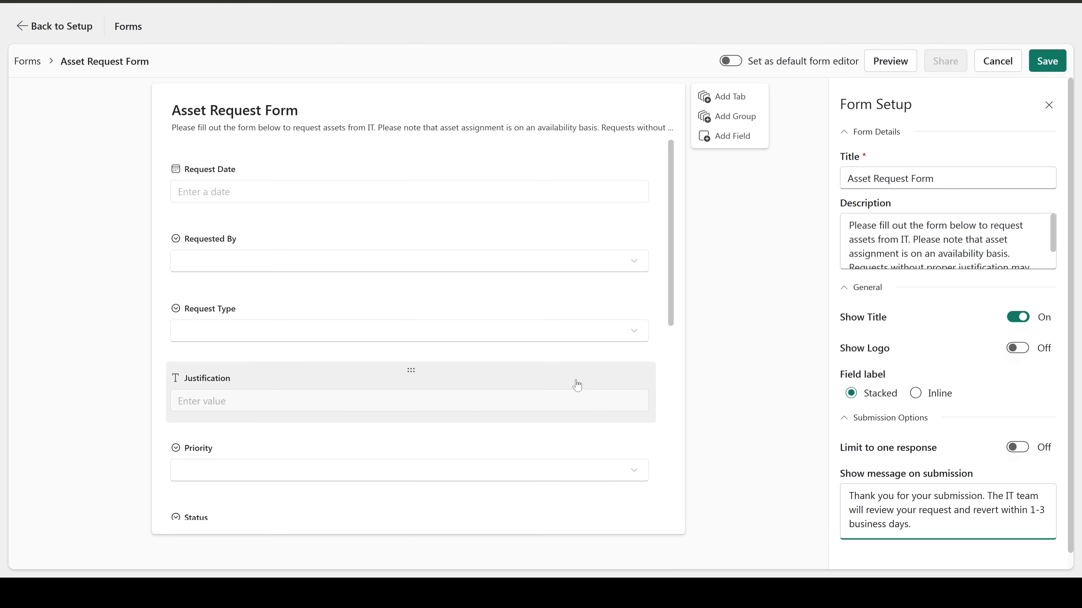
Remove the Status, Fulfilled Asset, Fulfilled Date and Location fields from the form.
scroll(571, 379, "down", 1)
scroll(571, 378, "down", 5)
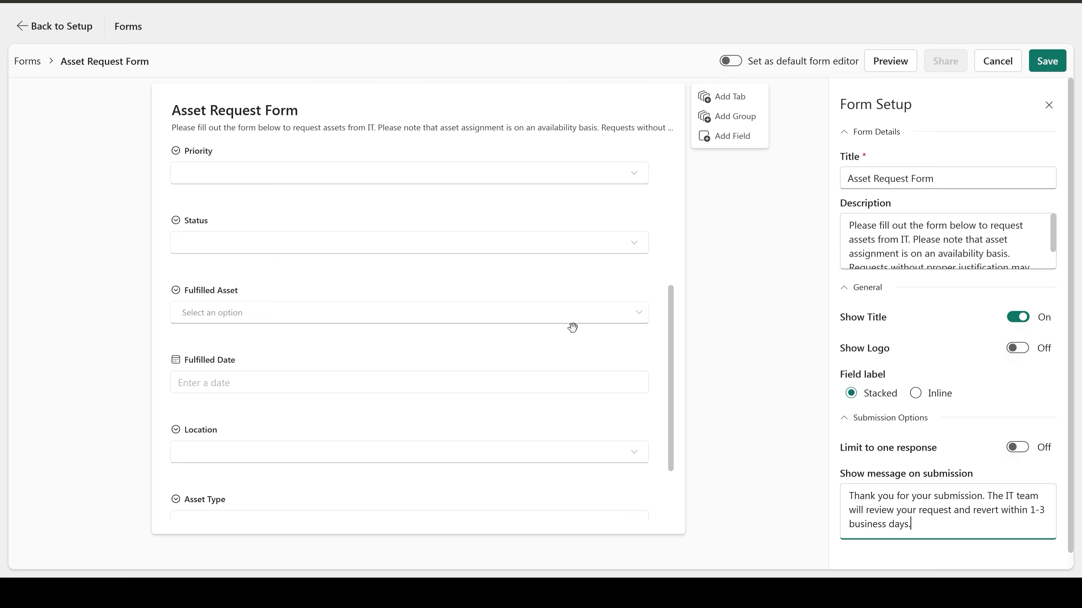
left_click(609, 291)
left_click(653, 274)
left_click(619, 294)
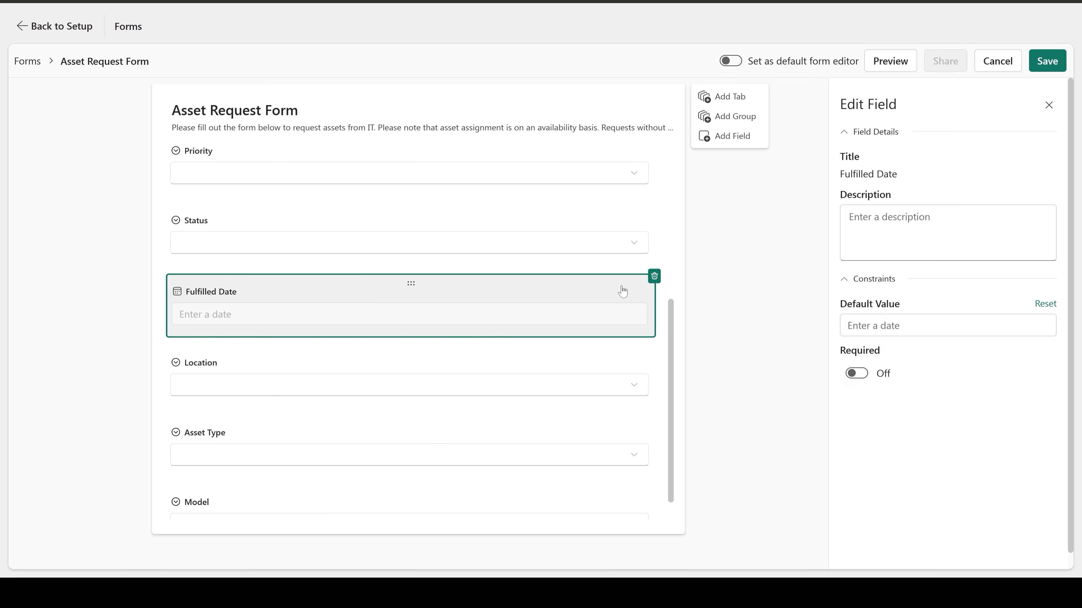
left_click(653, 275)
left_click(613, 337)
left_click(653, 317)
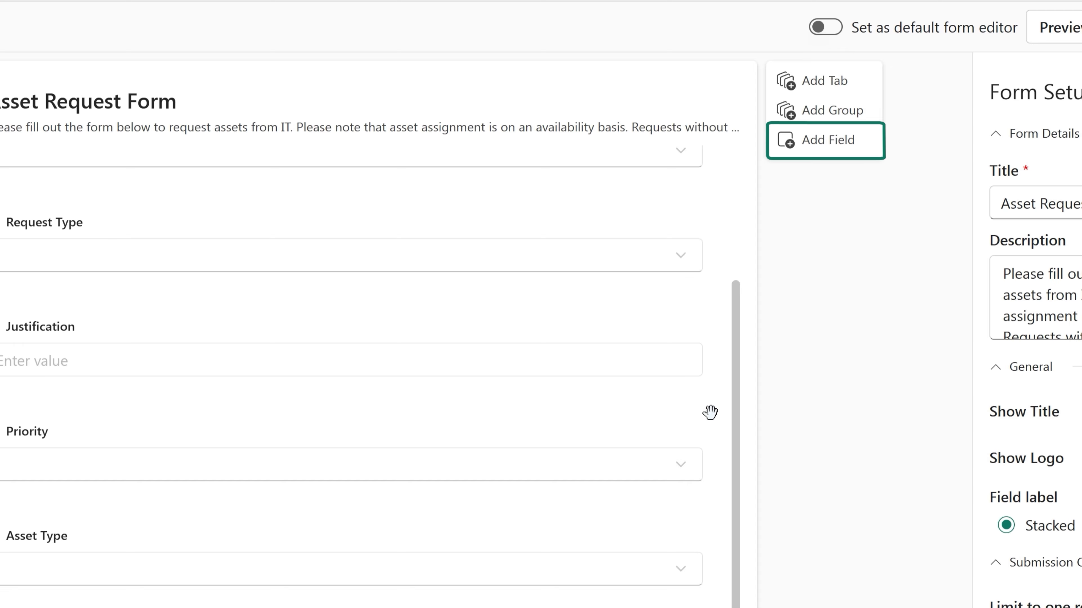
Add the Location field back to the form.
scroll(710, 412, "up", 3)
left_click(826, 140)
scroll(688, 326, "down", 3)
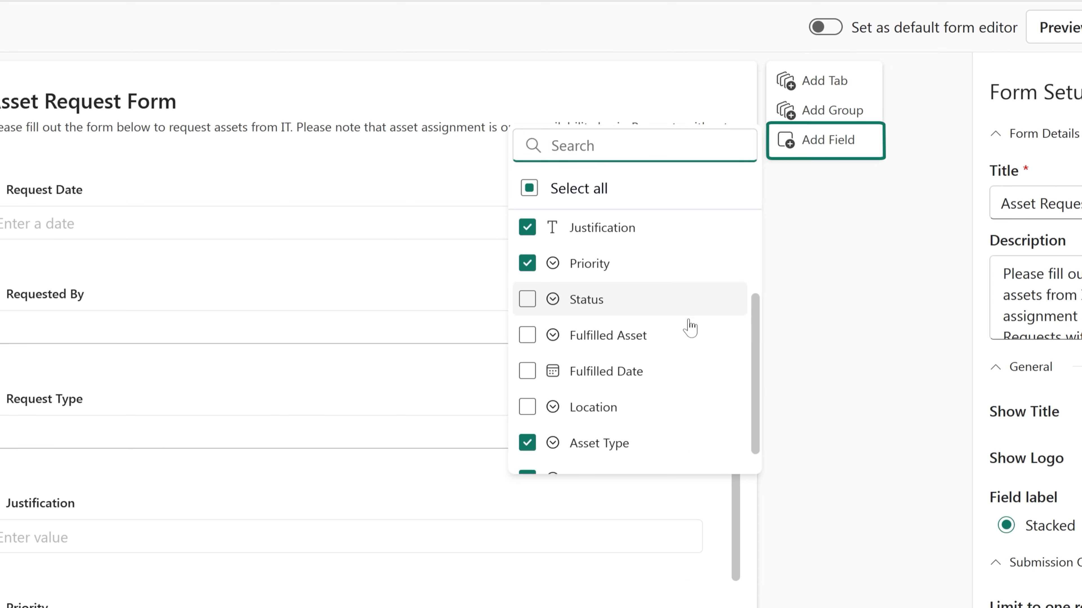
left_click(527, 380)
left_click(729, 543)
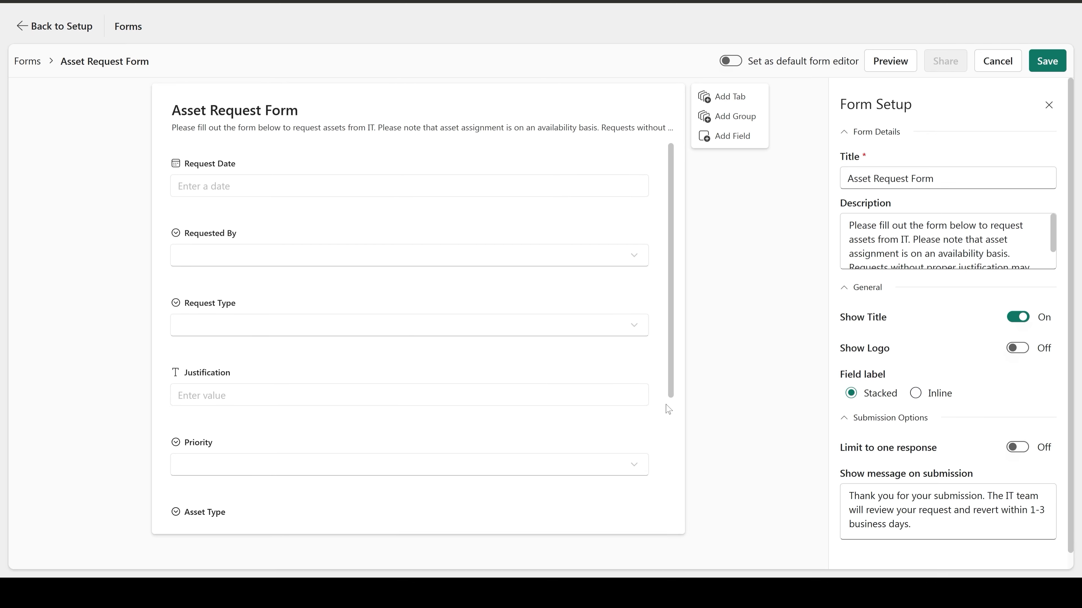
Add a field group to the form and move it above the Request Date field.
scroll(668, 409, "down", 5)
scroll(668, 409, "up", 5)
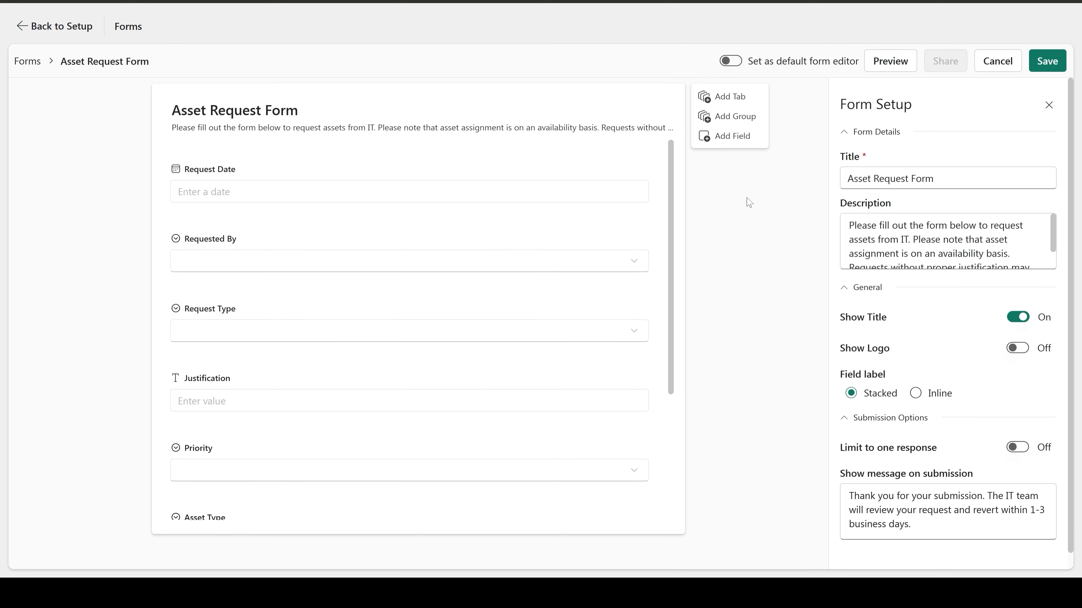
left_click(735, 115)
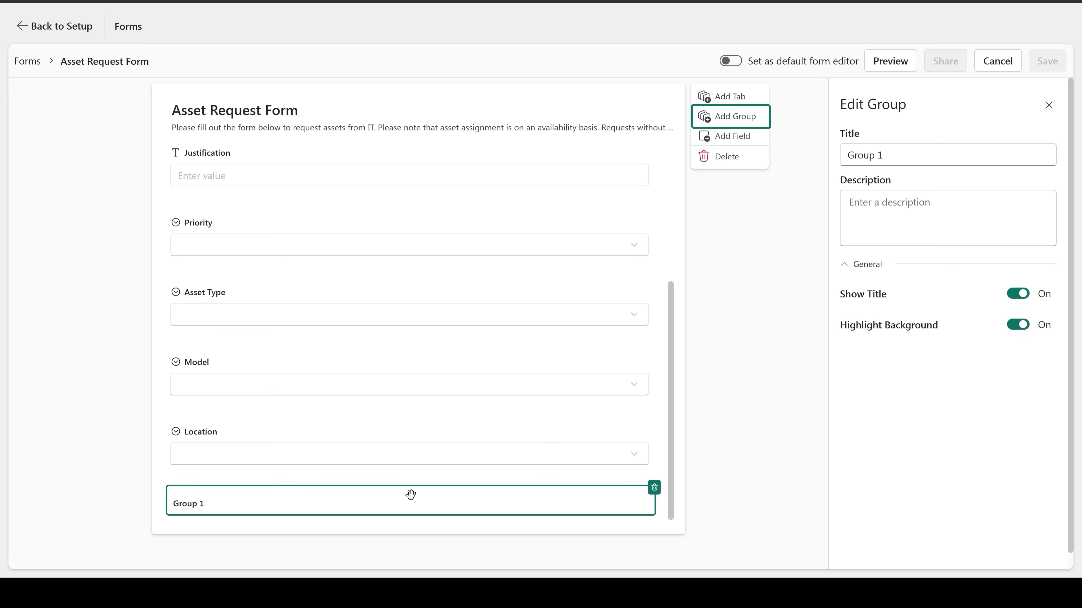
left_click_drag(410, 495, 410, 158)
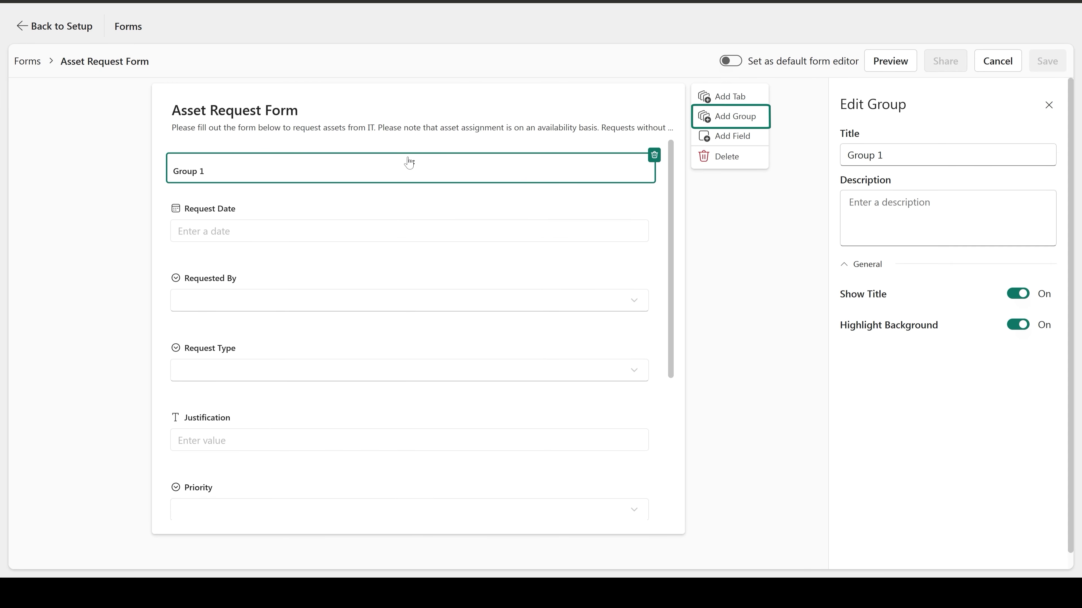
Move the Request Date, Request Type and Priority fields into the new group.
left_click_drag(383, 207, 392, 176)
left_click_drag(398, 346, 403, 242)
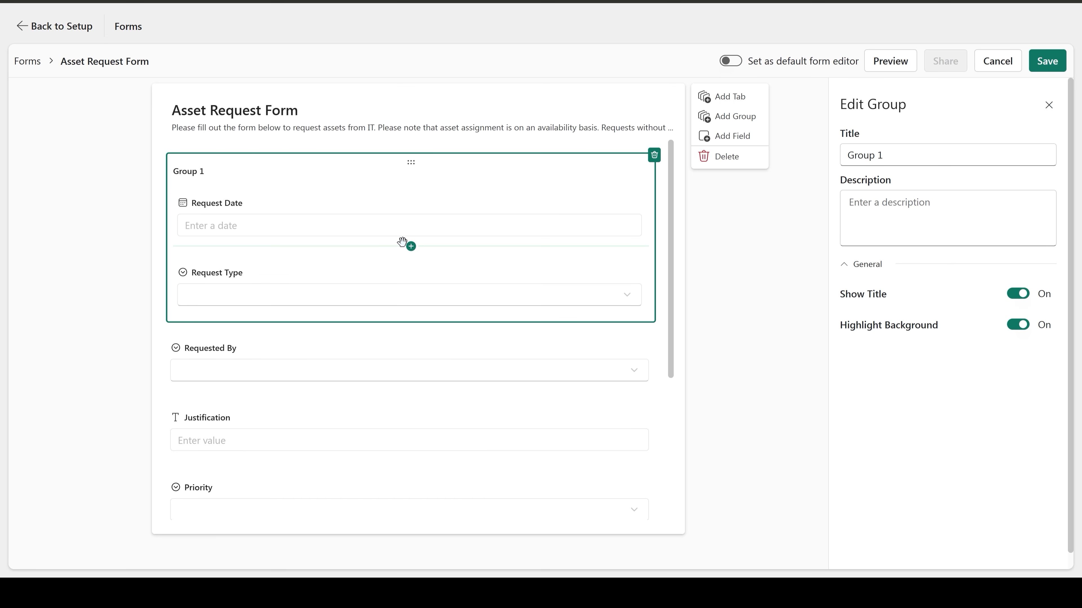
scroll(399, 409, "down", 1)
left_click_drag(403, 426, 410, 263)
scroll(409, 262, "up", 2)
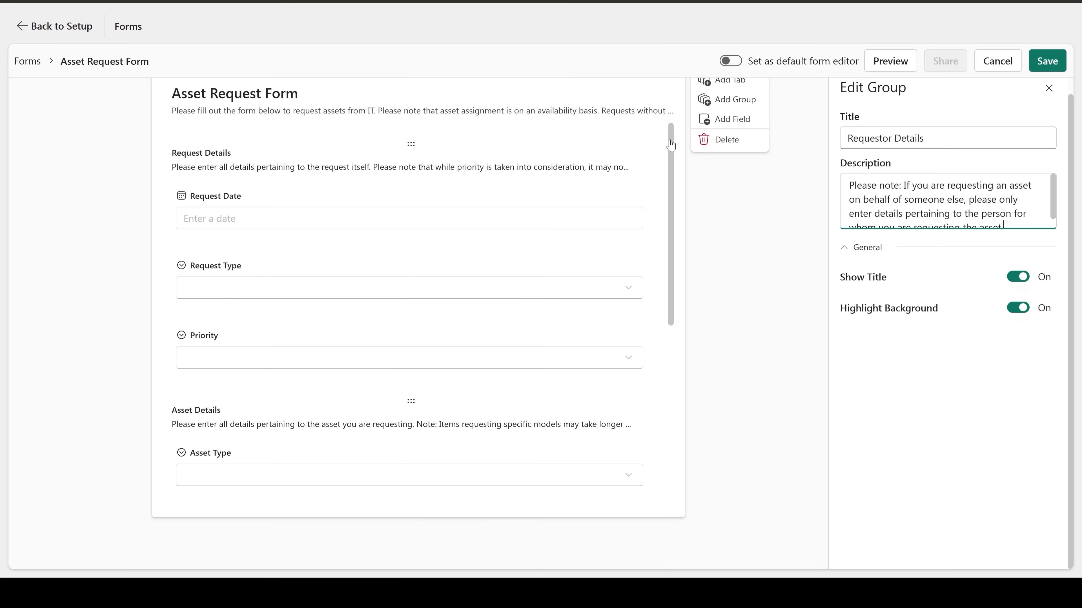
Review the Request Details, Asset Details and Requestor Details groups and preview the form.
scroll(668, 166, "down", 2)
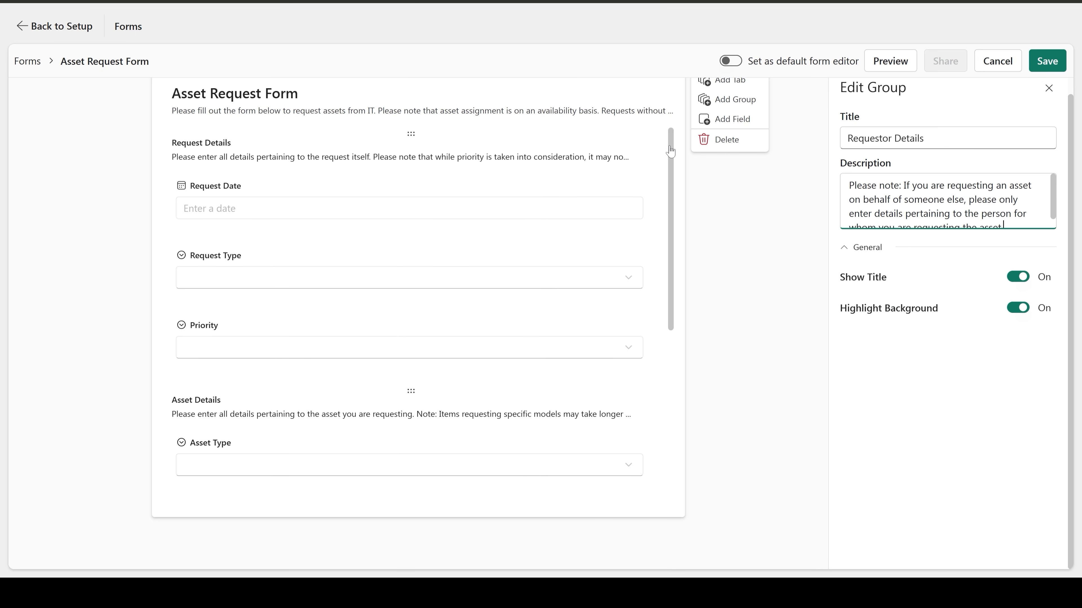
scroll(670, 192, "down", 6)
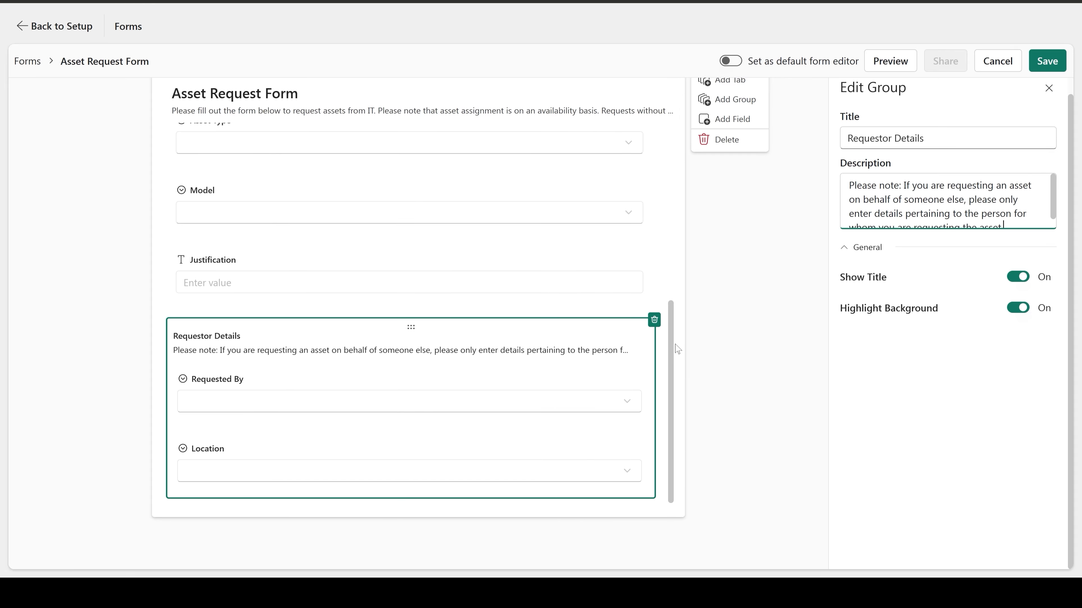
scroll(677, 350, "up", 7)
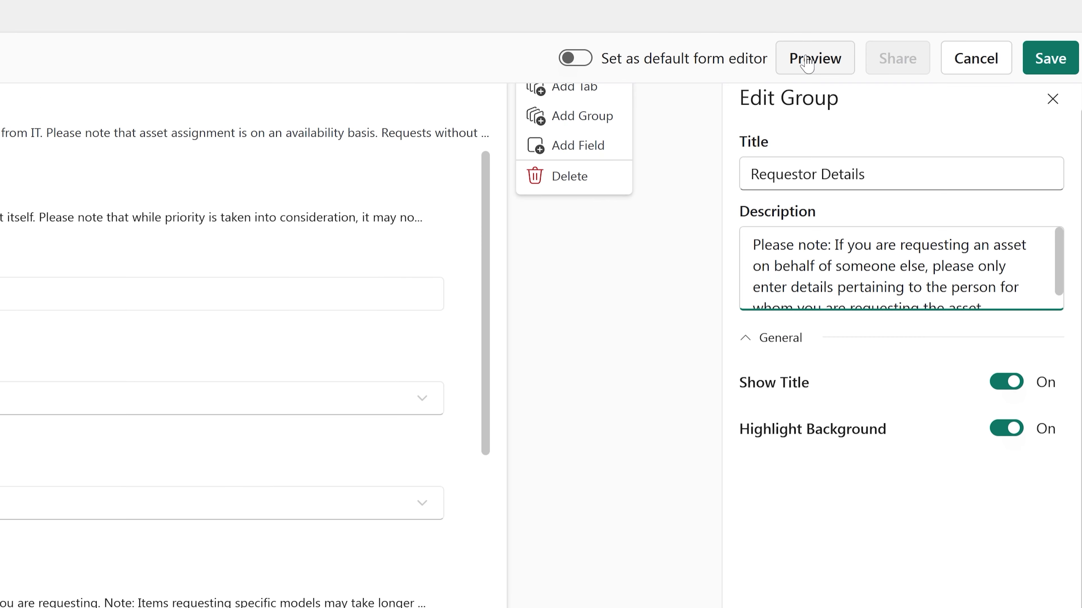
left_click(807, 62)
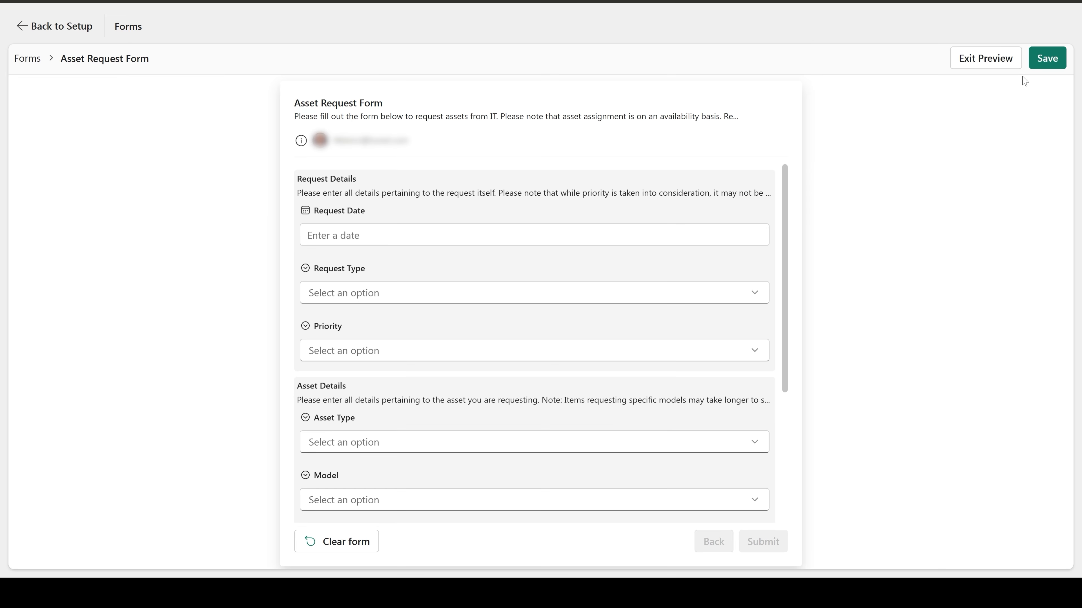
Save the form and generate a share link for all users in this domain.
left_click(1041, 64)
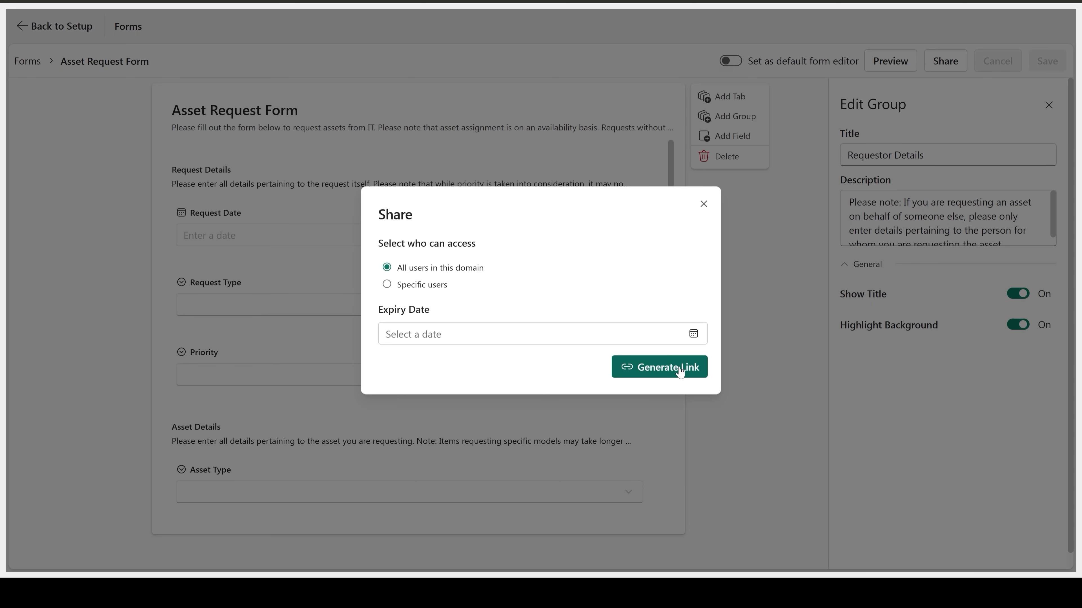
left_click(682, 369)
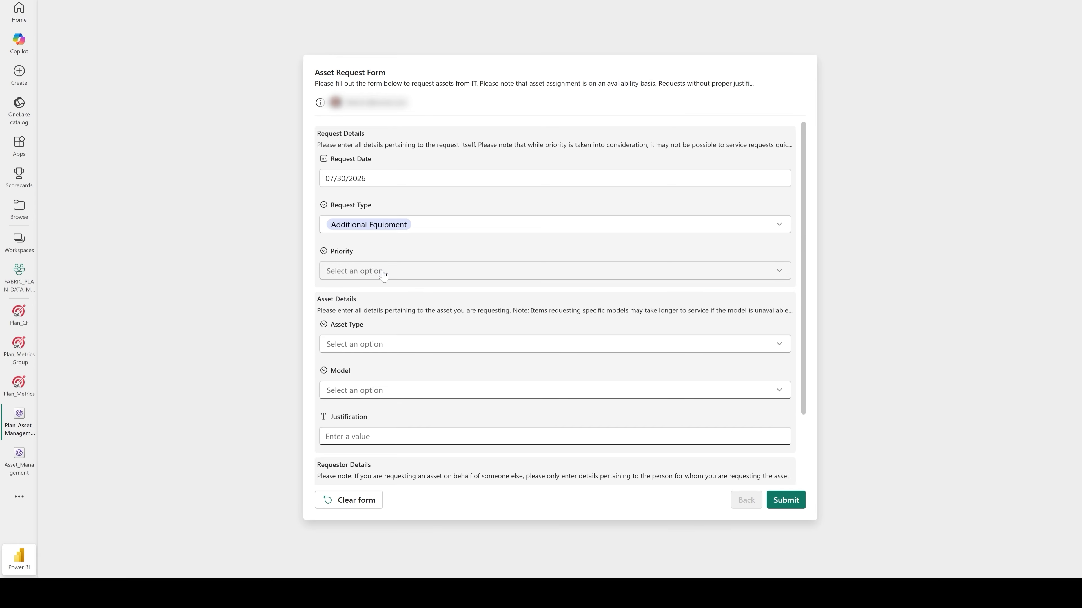
In the shared form, enter request date 07/30/2026, type Additional Equipment, priority High, asset type Laptop and model MacBook Air 13 M3.
left_click(383, 271)
left_click(350, 311)
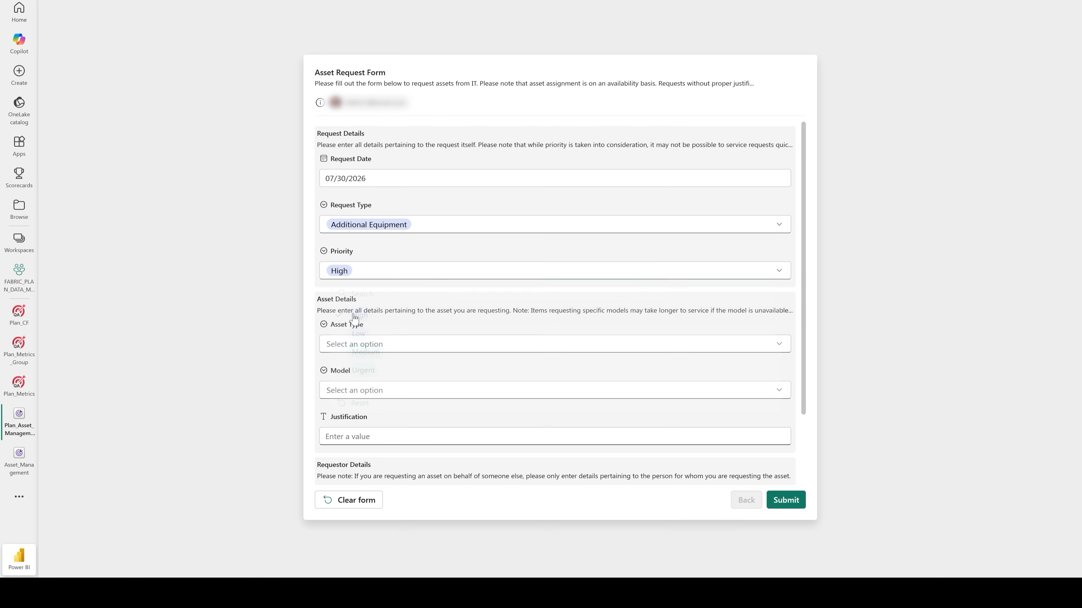
left_click(357, 357)
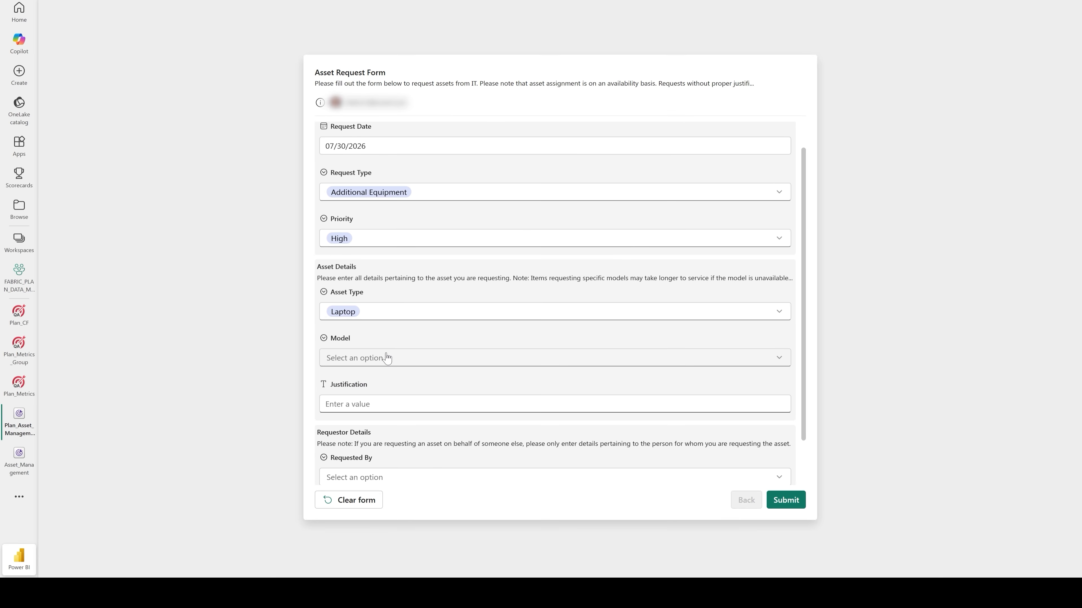
left_click(386, 359)
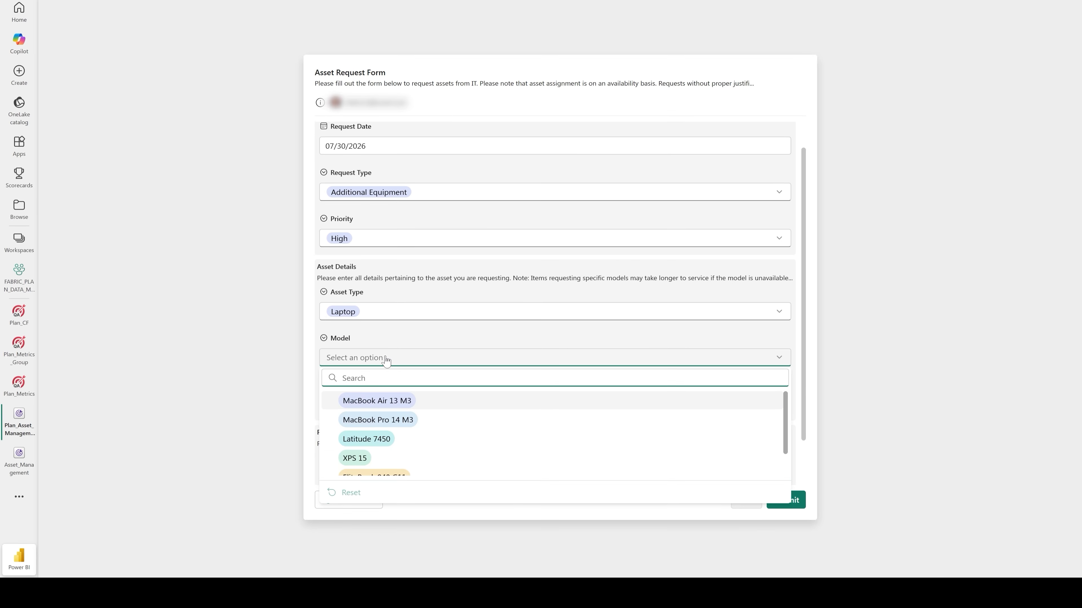
left_click(376, 403)
Enter the justification "Based On Client Requirement", choose the requester's name and location Austin HQ - Floor 1, and submit the form.
scroll(377, 406, "down", 2)
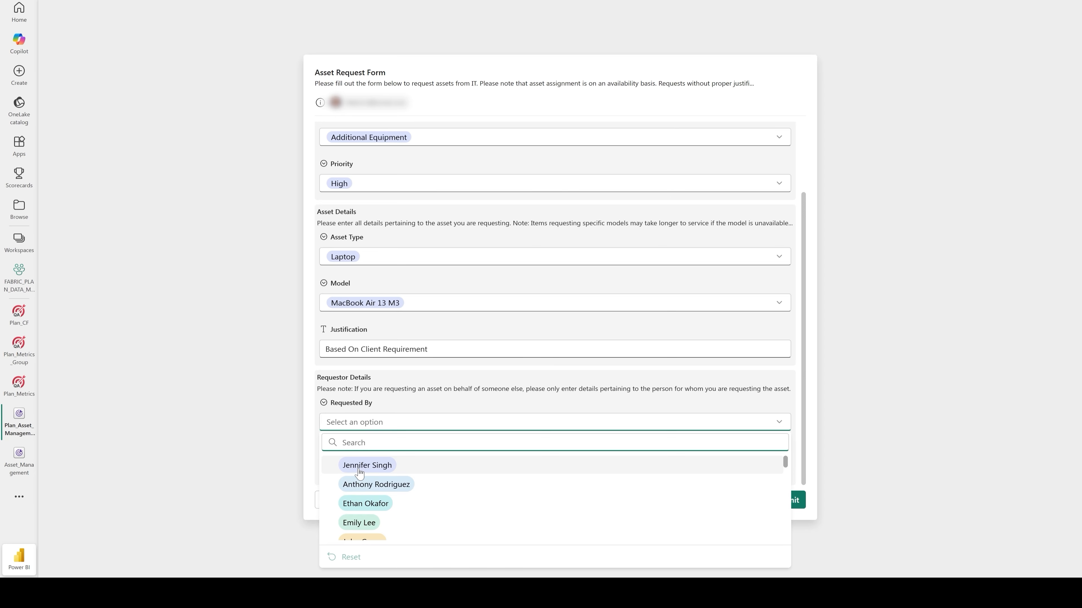
left_click(431, 465)
left_click(431, 466)
left_click(367, 380)
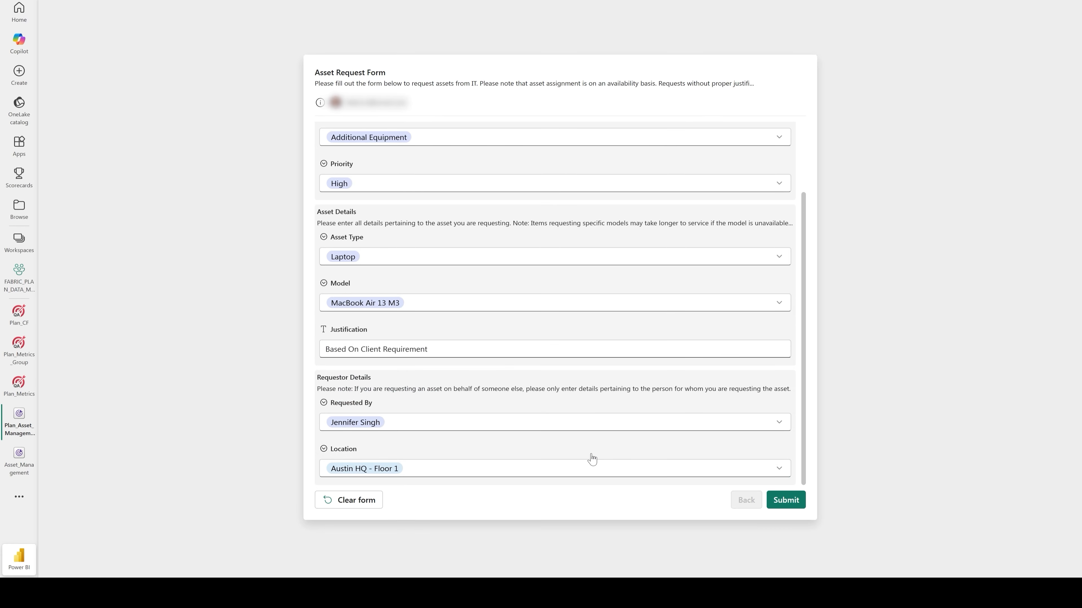
left_click(786, 503)
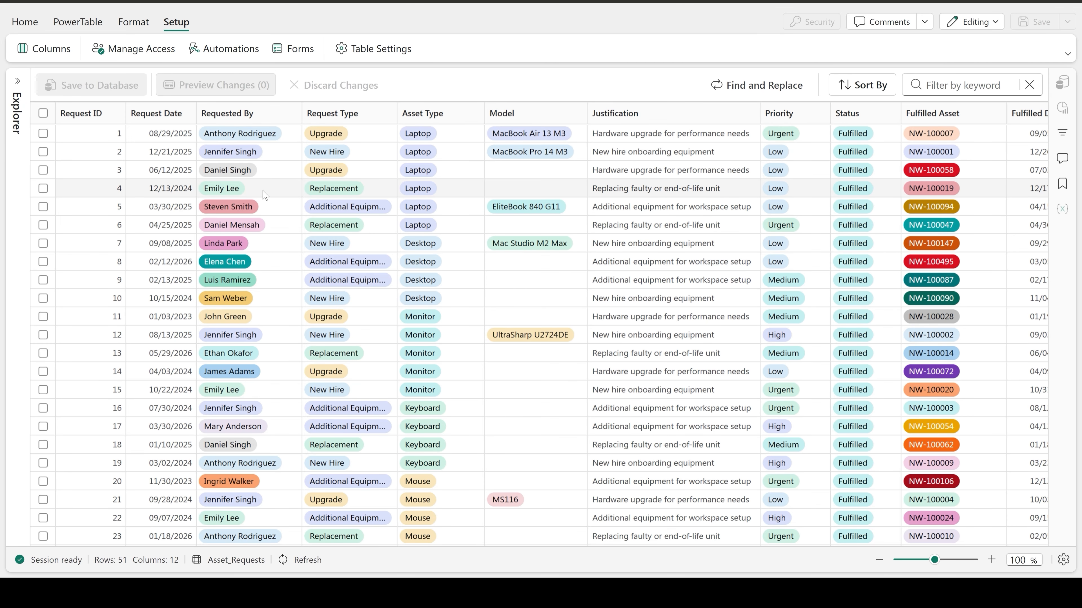
Go to the last rows of the Asset_Requests table and refresh its data.
scroll(1040, 337, "down", 10)
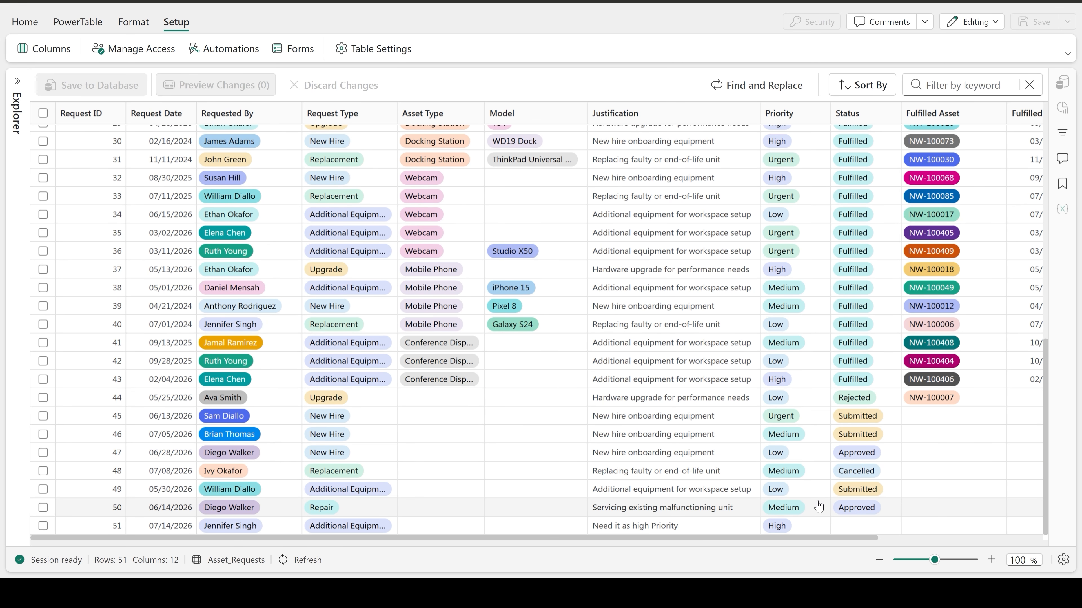
left_click(741, 526)
left_click(291, 560)
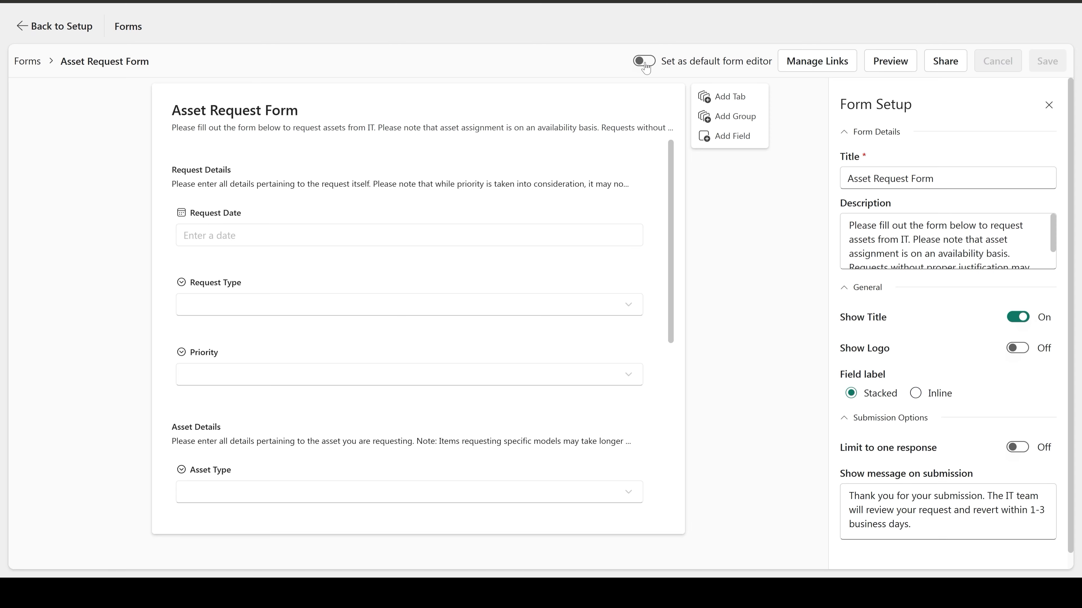
Set the Asset Request Form as the table's default form editor.
left_click(644, 62)
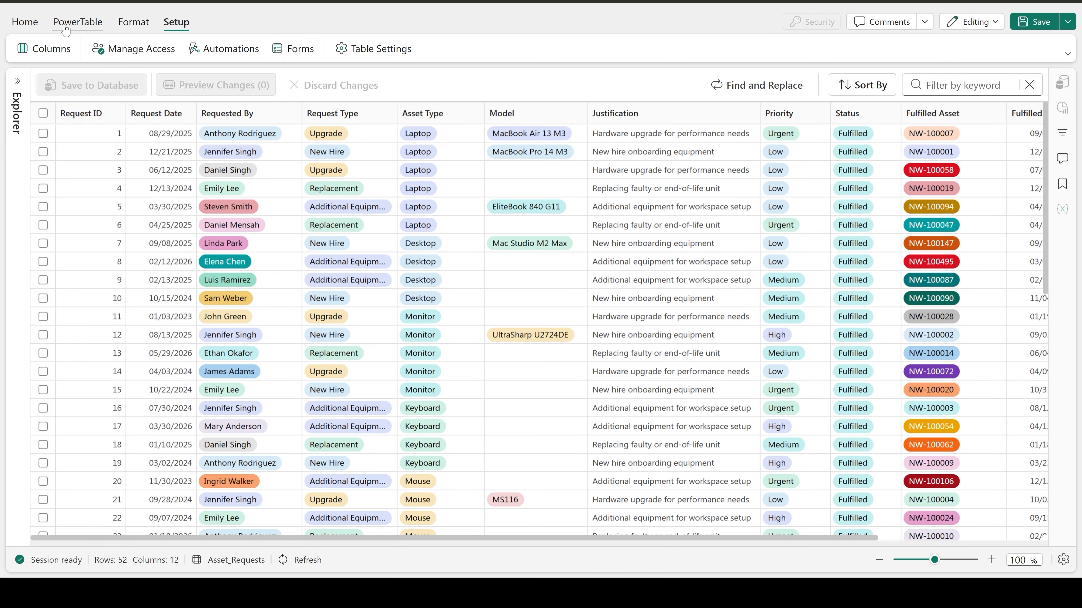
Turn on inserting new rows using the form by default for the Asset_Requests table.
left_click(77, 21)
left_click(273, 49)
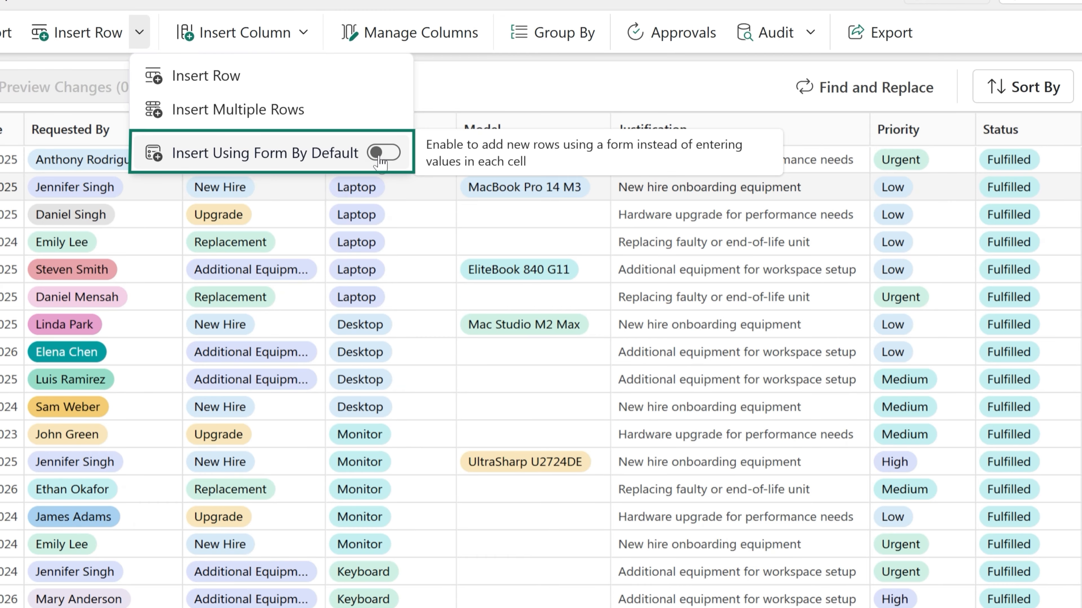
left_click(381, 153)
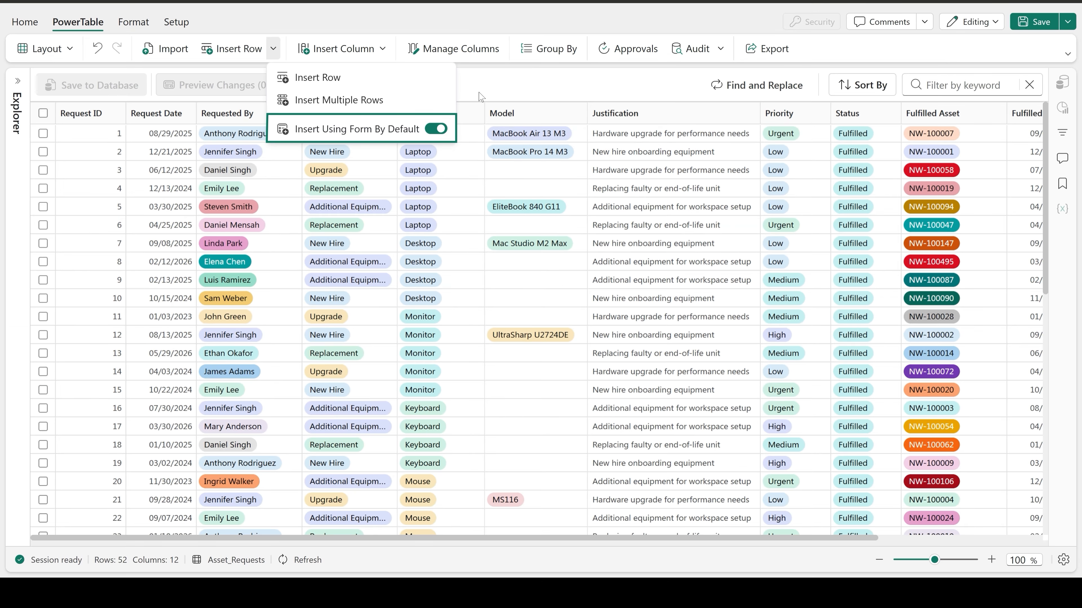
left_click(447, 103)
Insert a request row through the form with date 07/30/2026, Additional Equipment, priority High, Monitor, UltraSharp U2724DE and a requester, and save it to the database.
left_click(113, 35)
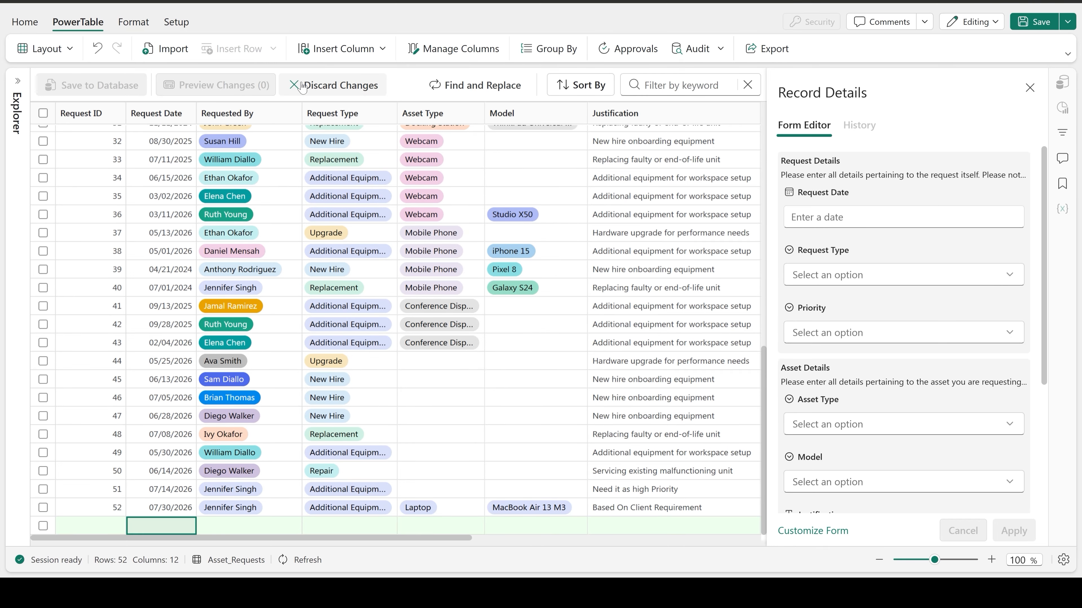
left_click(816, 218)
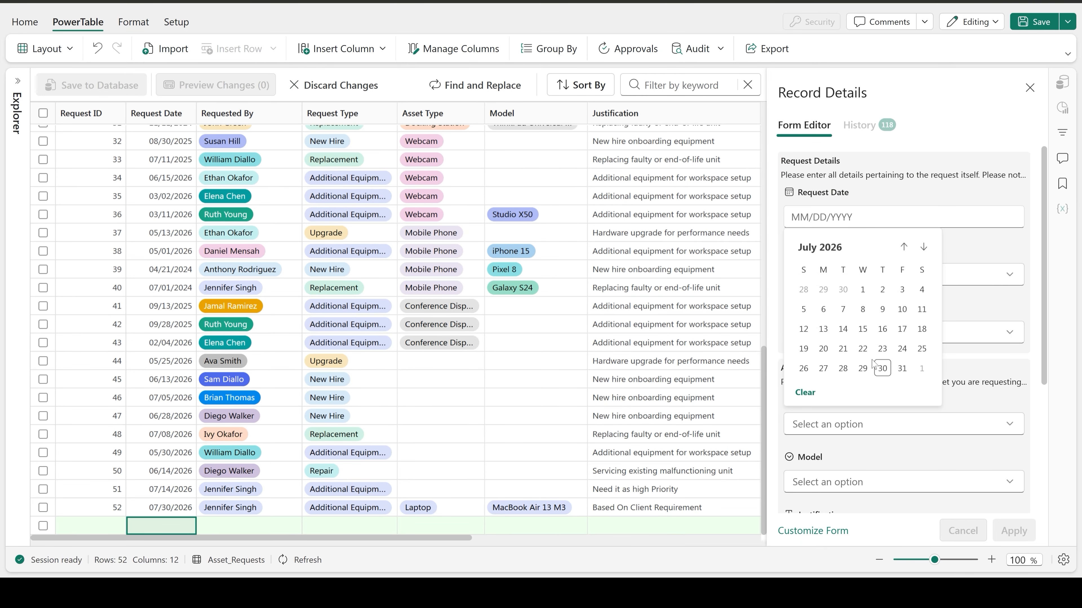
left_click(878, 368)
left_click(824, 275)
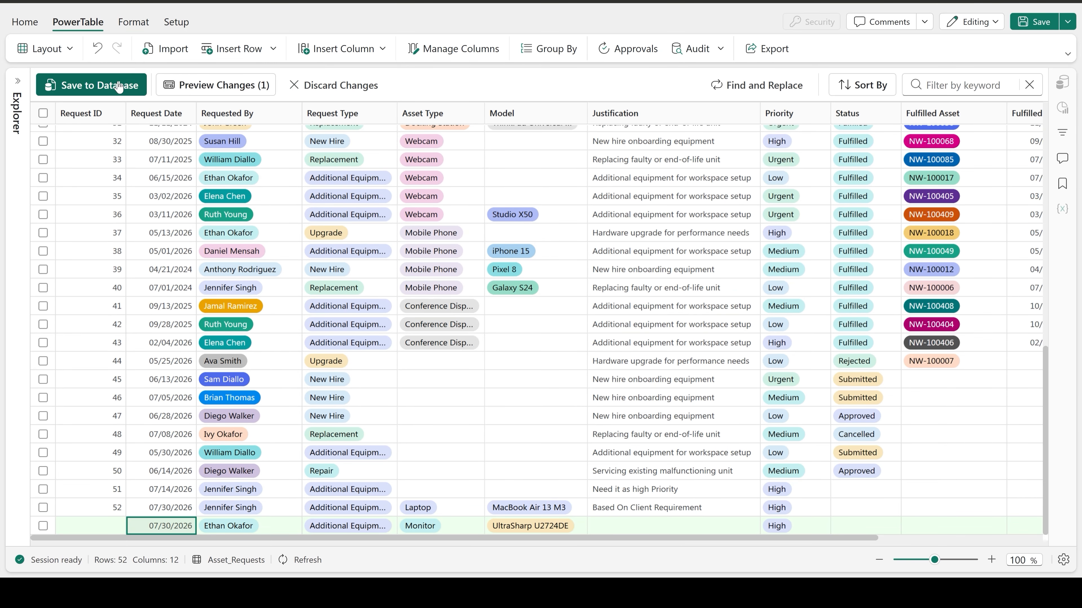
left_click(117, 82)
left_click(649, 343)
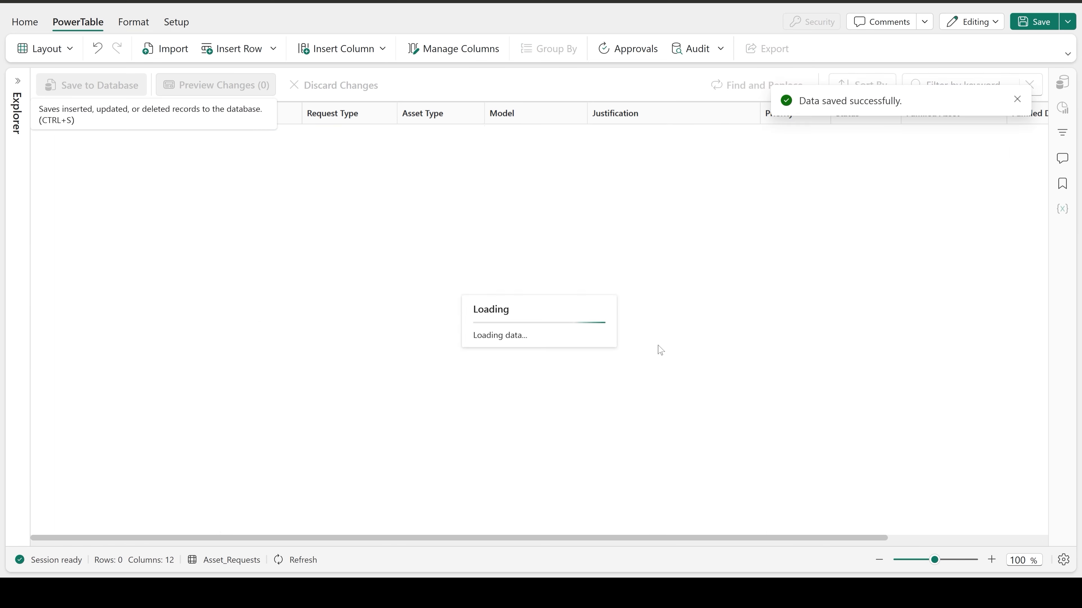